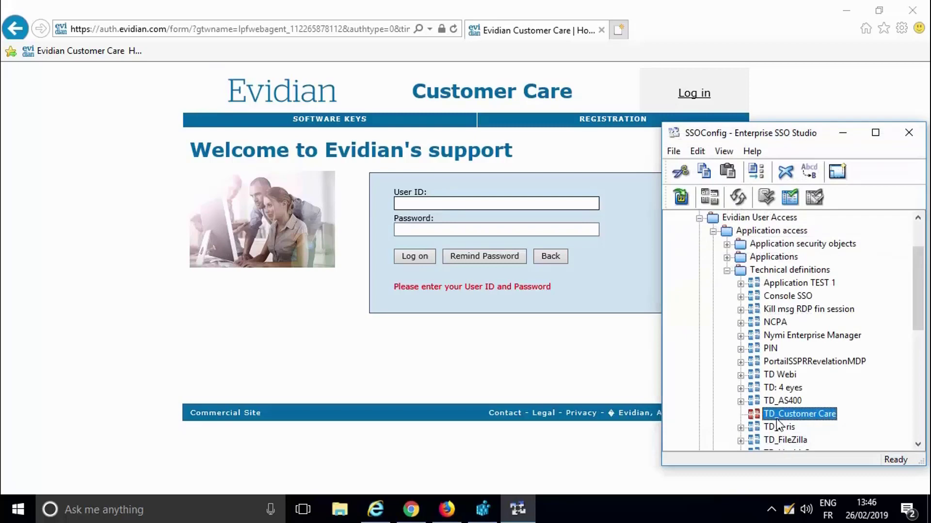
# Add a new window named Login to the TD_Customer Care technical definition.
pyautogui.rightClick(776, 415)
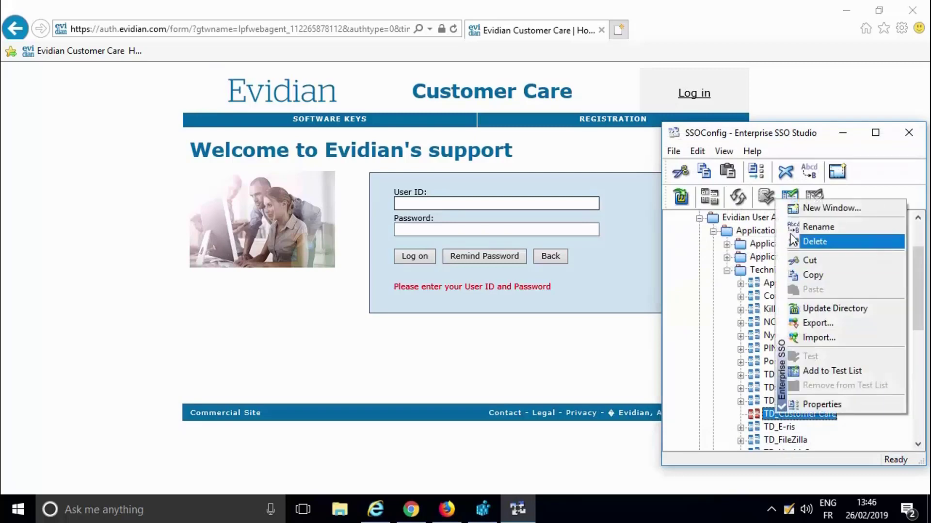
pyautogui.click(796, 208)
pyautogui.write('Login')
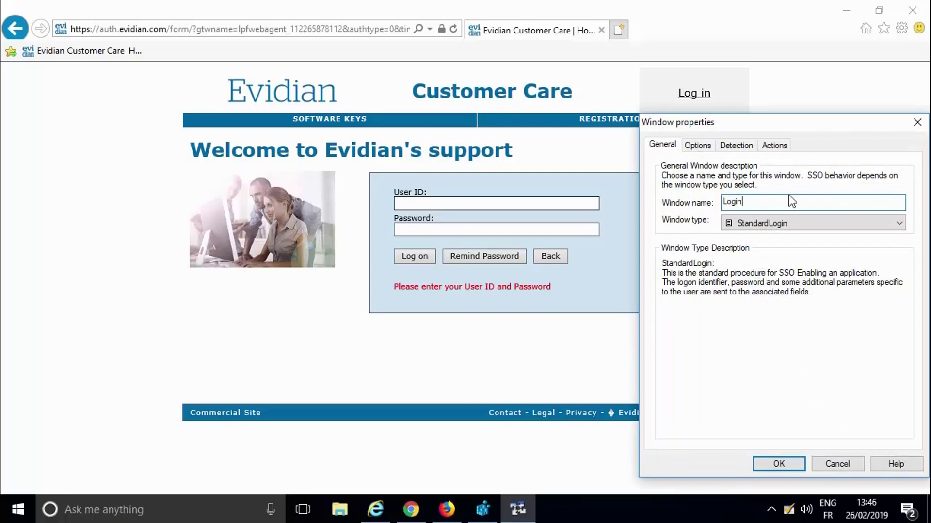
# Set the Login window's detection target to the Customer Care login web page.
pyautogui.click(737, 145)
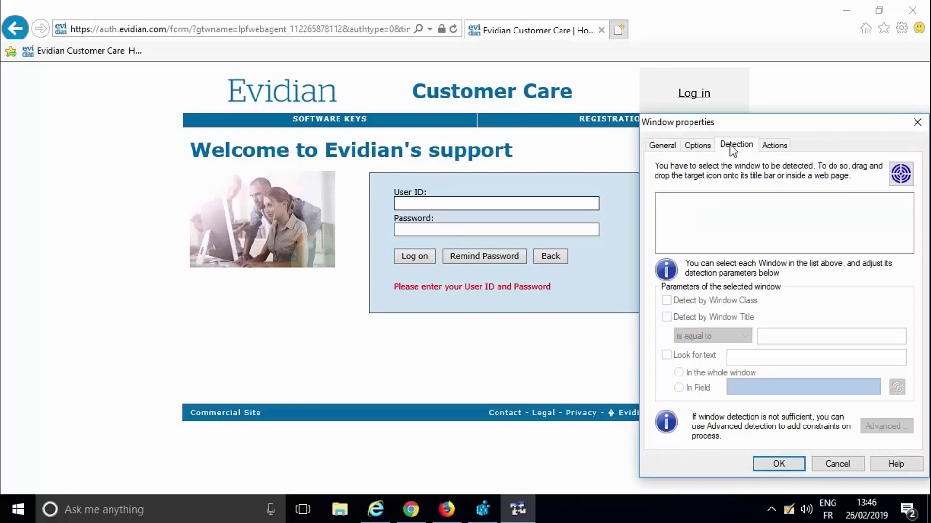
pyautogui.moveTo(900, 173); pyautogui.dragTo(412, 132)
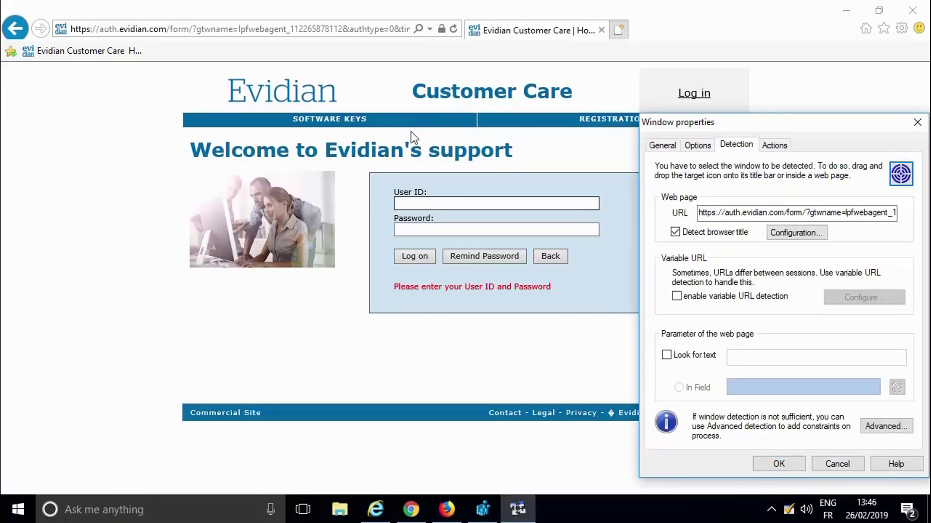
# Configure browser title detection to contains "Evidian Customer Care", removing the rest of the title.
pyautogui.click(792, 232)
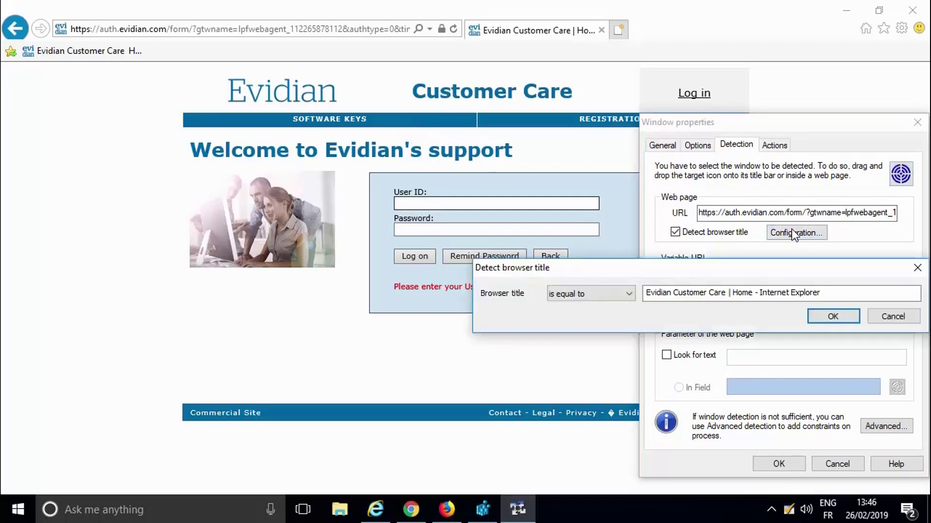
pyautogui.click(602, 293)
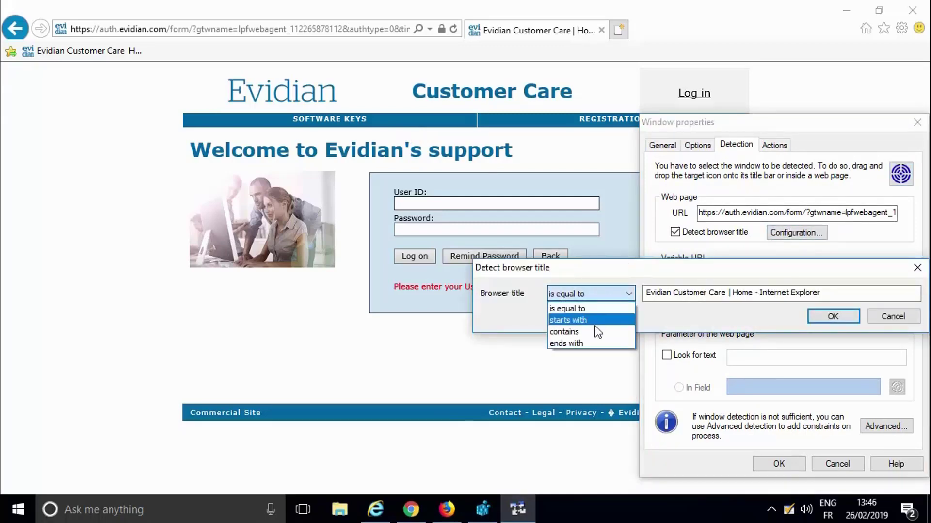
pyautogui.click(577, 332)
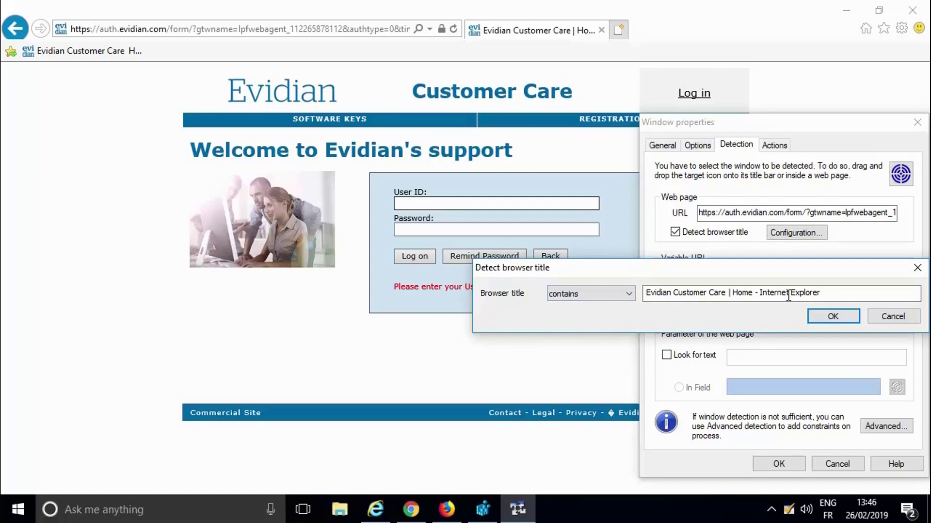
pyautogui.moveTo(820, 292); pyautogui.dragTo(726, 293)
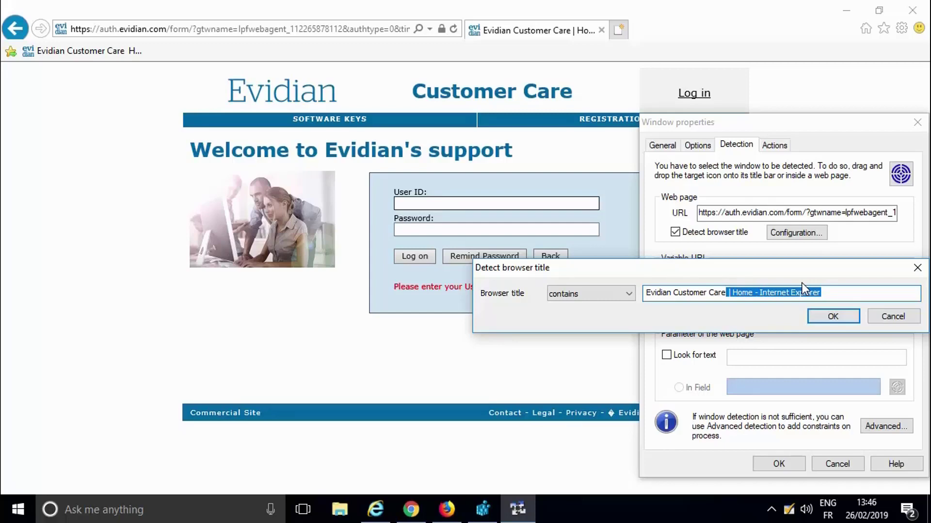
pyautogui.press('Delete')
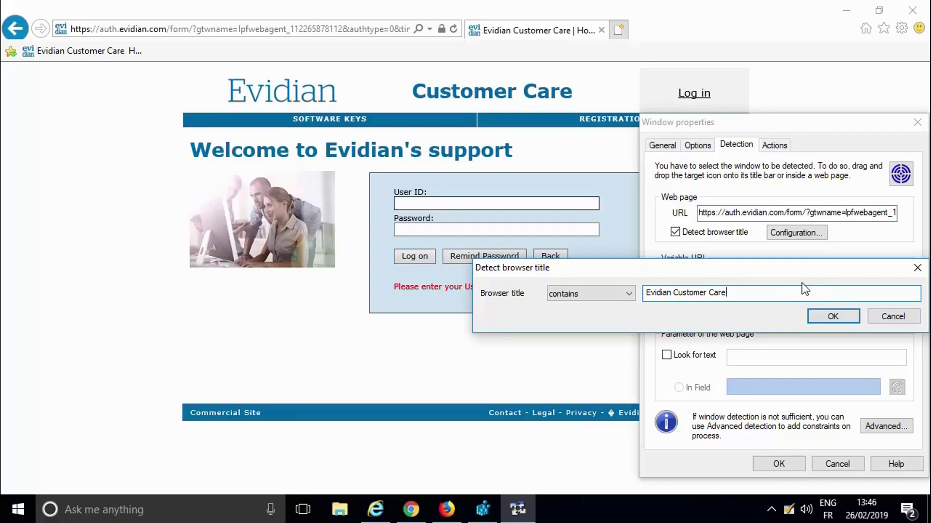
pyautogui.click(819, 310)
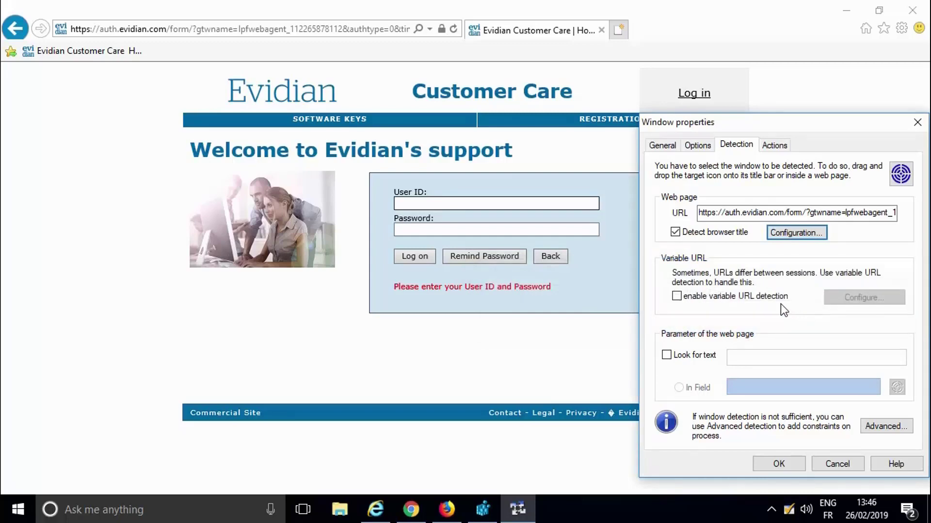
pyautogui.click(685, 295)
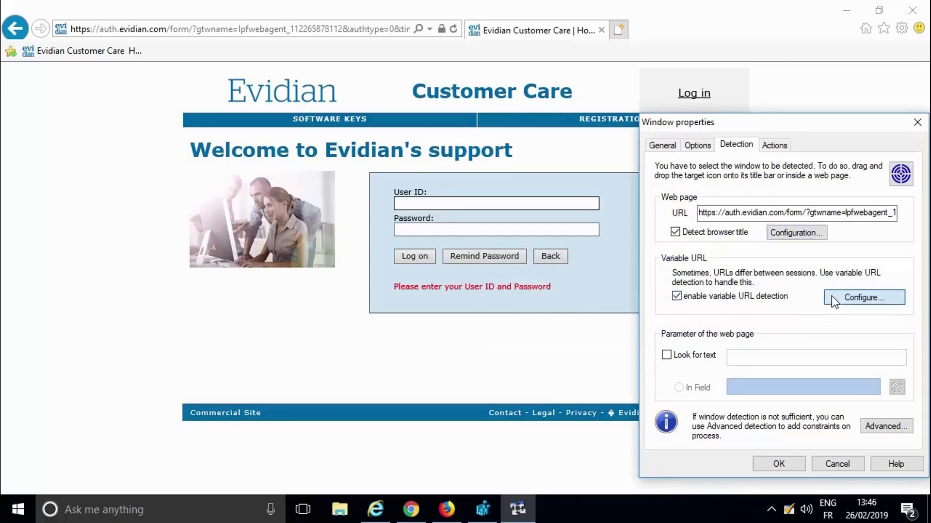
pyautogui.click(832, 298)
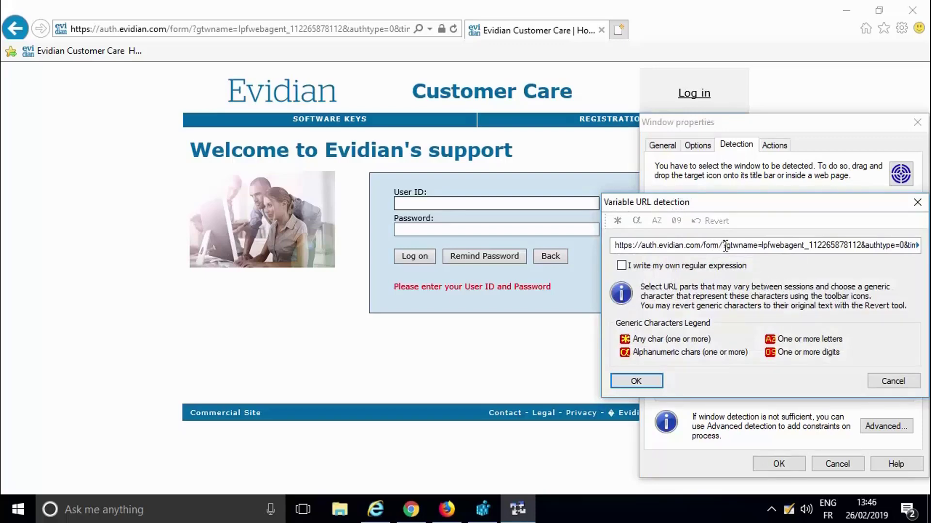
pyautogui.moveTo(726, 246); pyautogui.dragTo(919, 245)
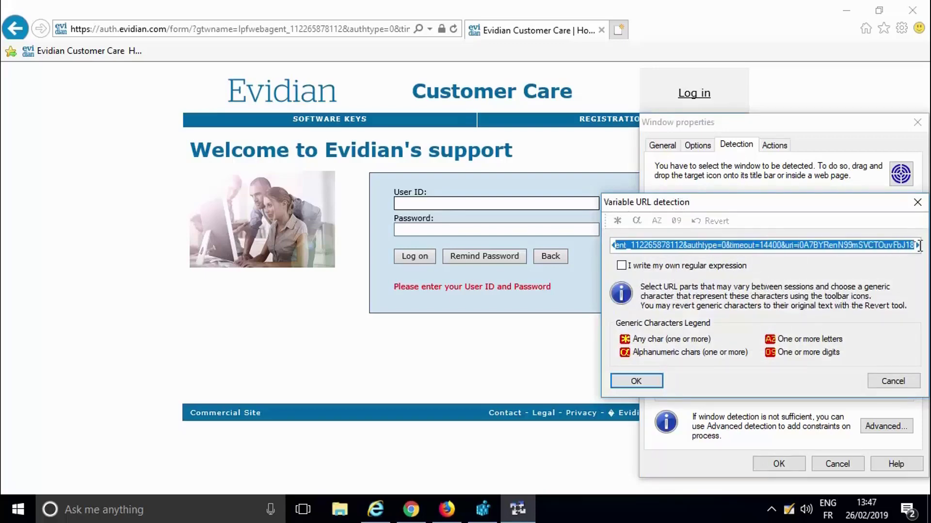
pyautogui.click(618, 220)
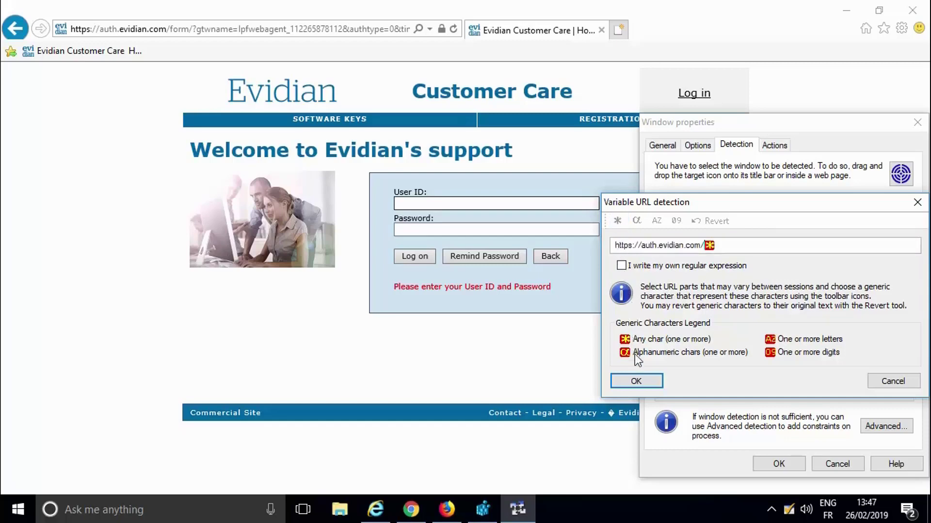
pyautogui.click(635, 378)
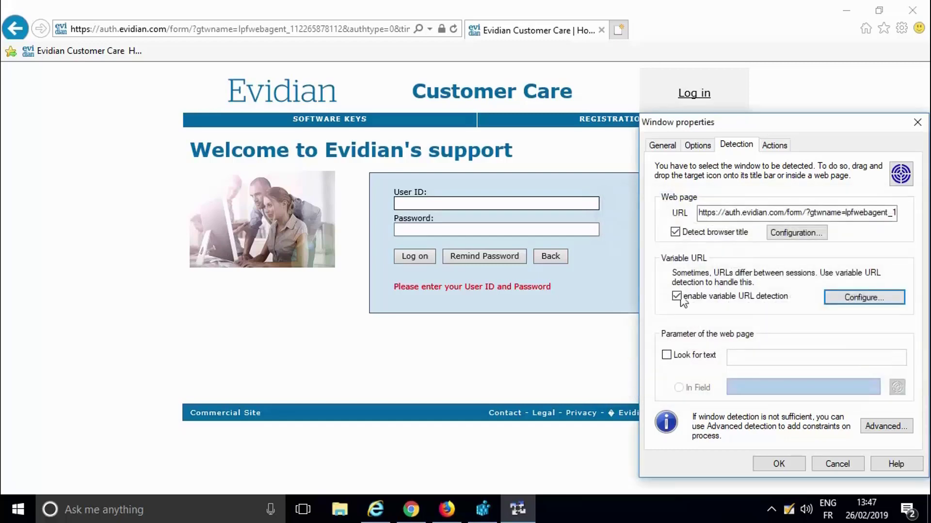
# Map the Identifier and Password actions to the page's User ID and Password fields.
pyautogui.click(774, 146)
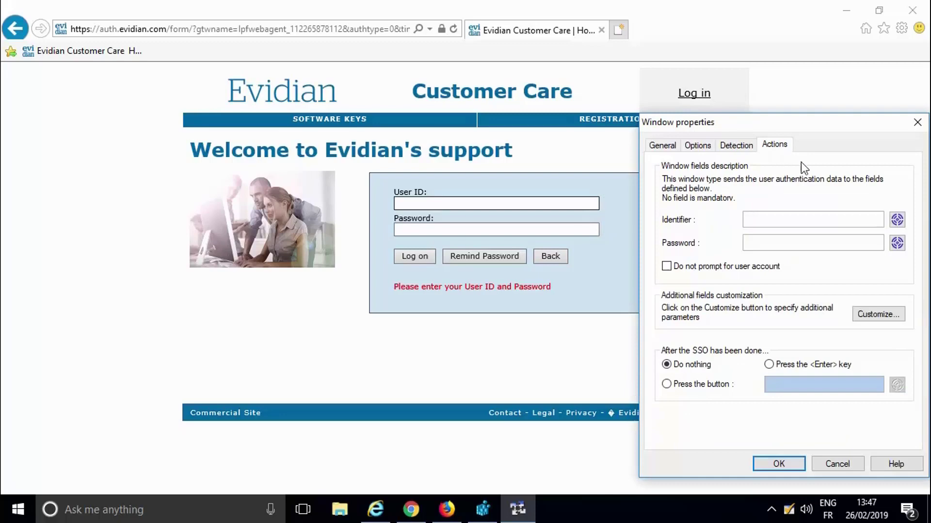
pyautogui.moveTo(898, 220); pyautogui.dragTo(527, 202)
pyautogui.moveTo(897, 243); pyautogui.dragTo(477, 229)
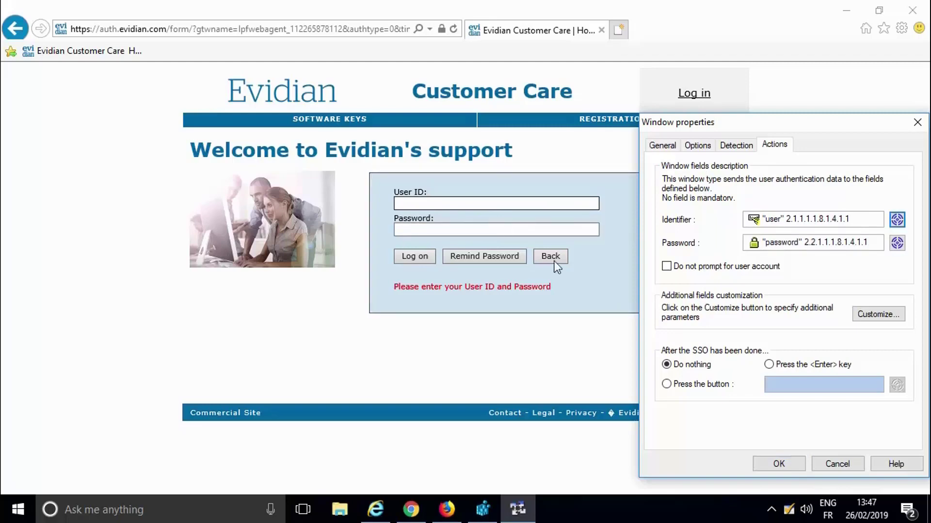
# Set the post-SSO action to press the Log on button and save the window properties.
pyautogui.click(668, 383)
pyautogui.moveTo(897, 384); pyautogui.dragTo(414, 256)
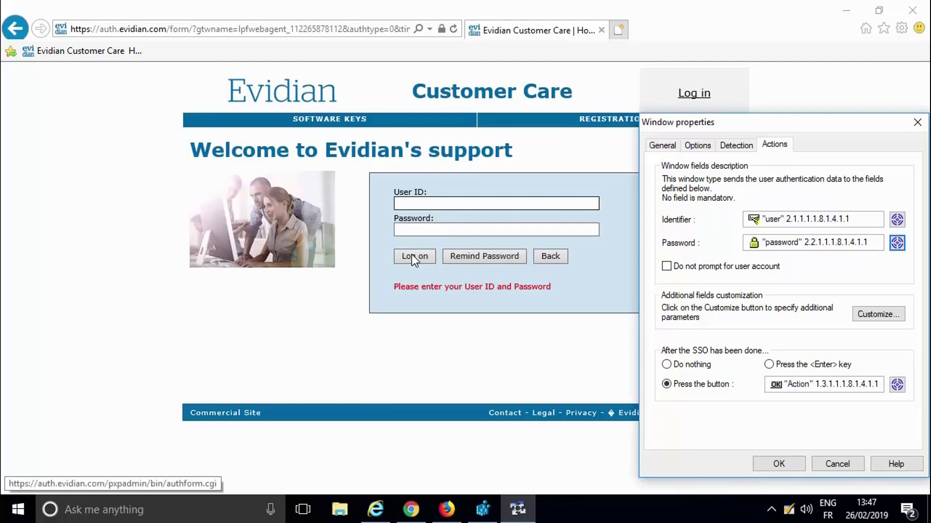
pyautogui.click(768, 458)
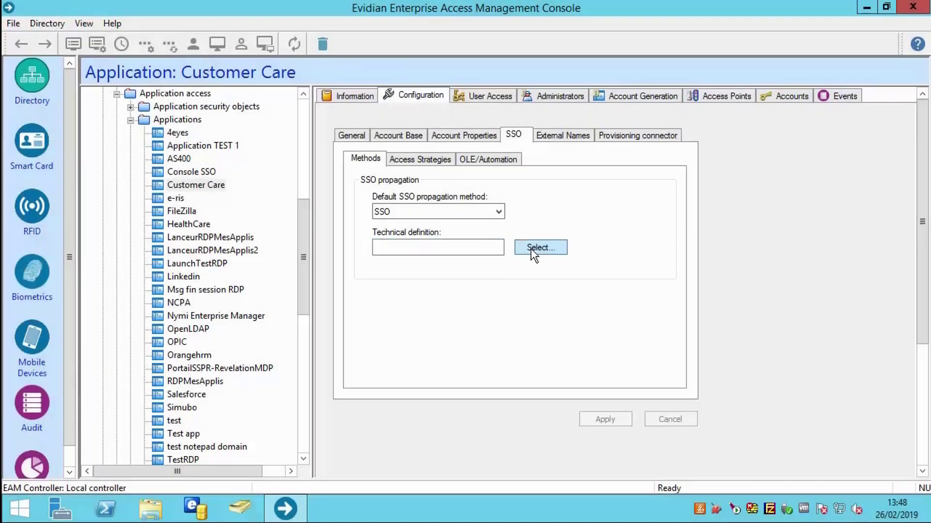
# Assign the TD_Customer Care technical definition to the Customer Care application's SSO method.
pyautogui.click(531, 248)
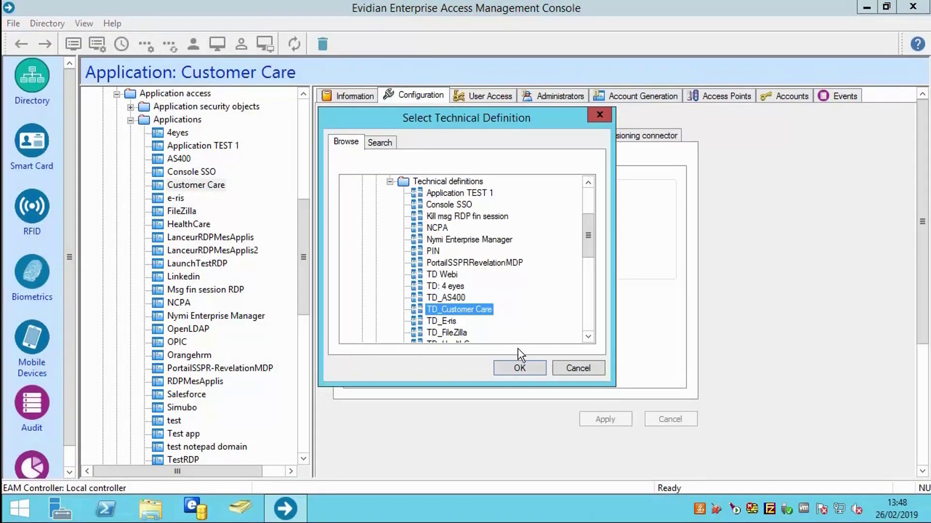
pyautogui.click(520, 370)
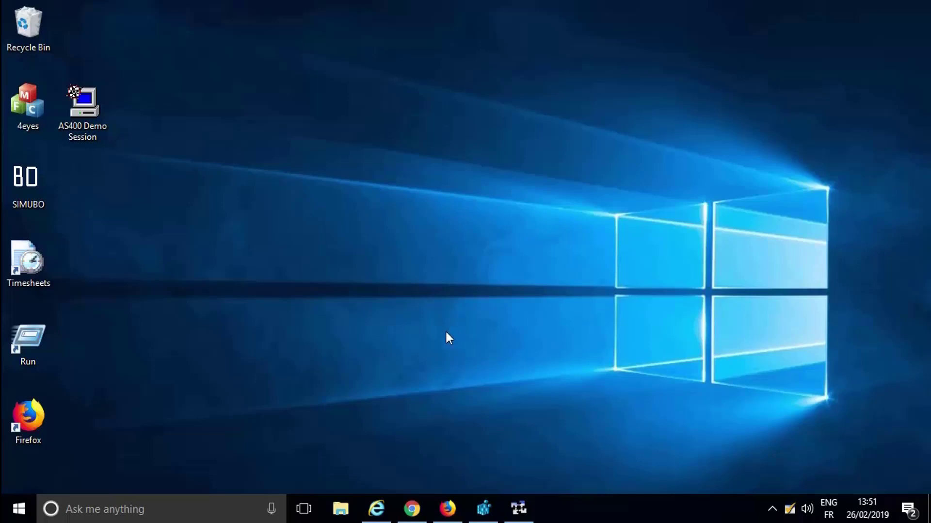
# Test the SSO login to the Evidian support site in Internet Explorer, then log out and close it.
pyautogui.click(377, 508)
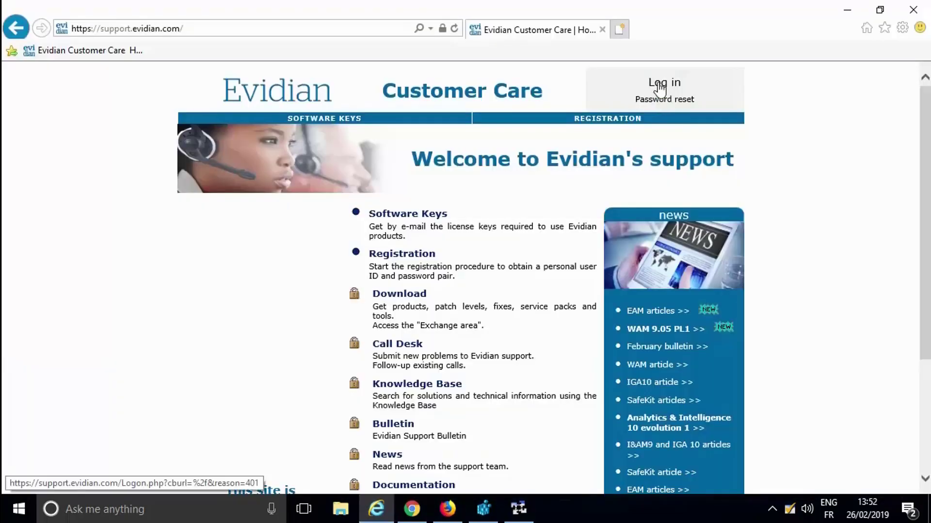
pyautogui.click(659, 84)
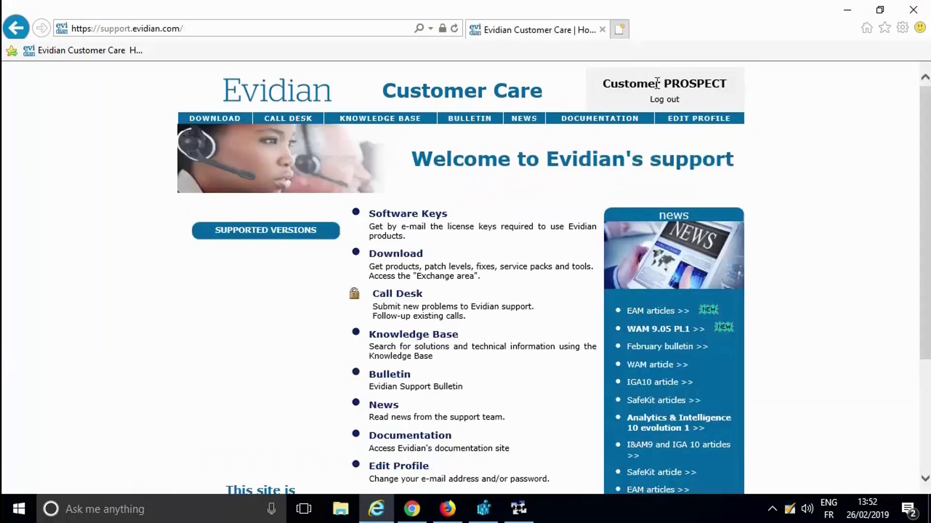
pyautogui.click(664, 99)
pyautogui.click(912, 14)
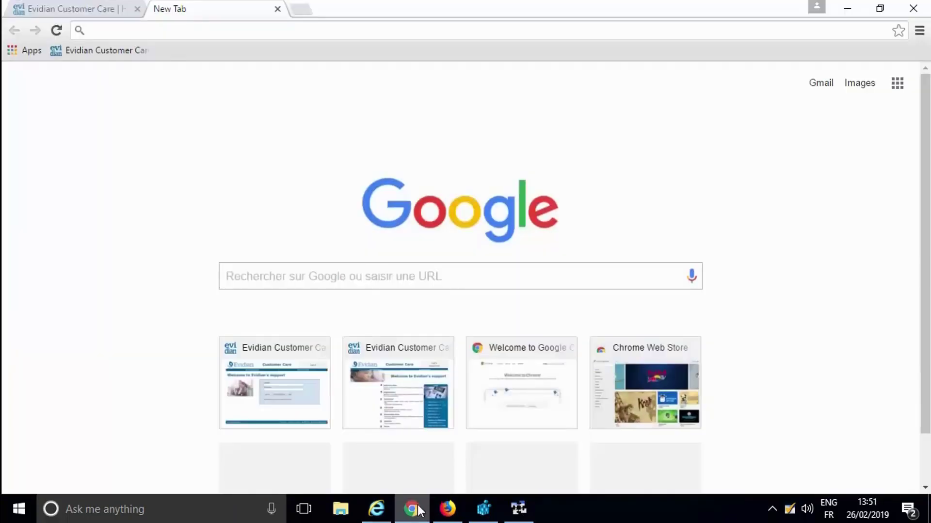
# Open the Enterprise SSO extension page in the Chrome Web Store from a pasted address.
pyautogui.click(89, 30)
pyautogui.write('https://chrome.google.com/webstore/detail/enterprise-sso/mheiphfcfdhlkecdhpgblhpemkecaheh')
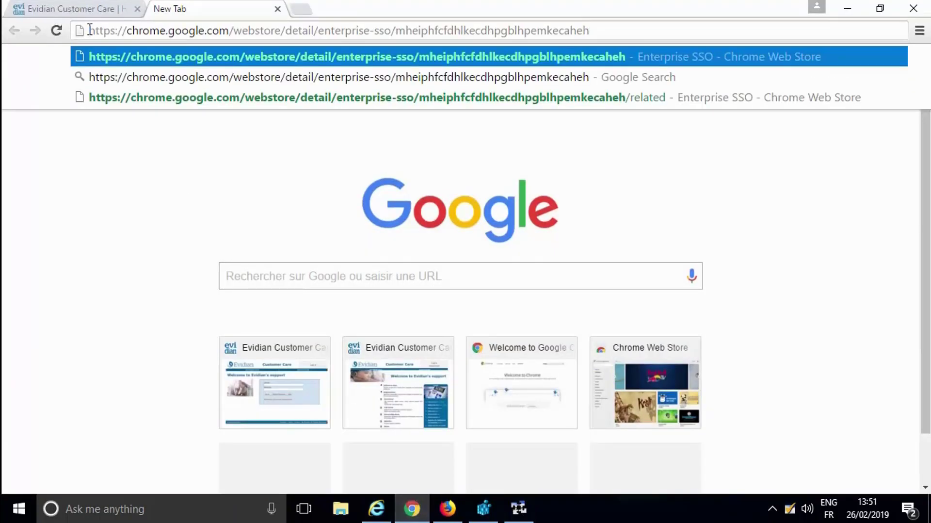
pyautogui.press('Return')
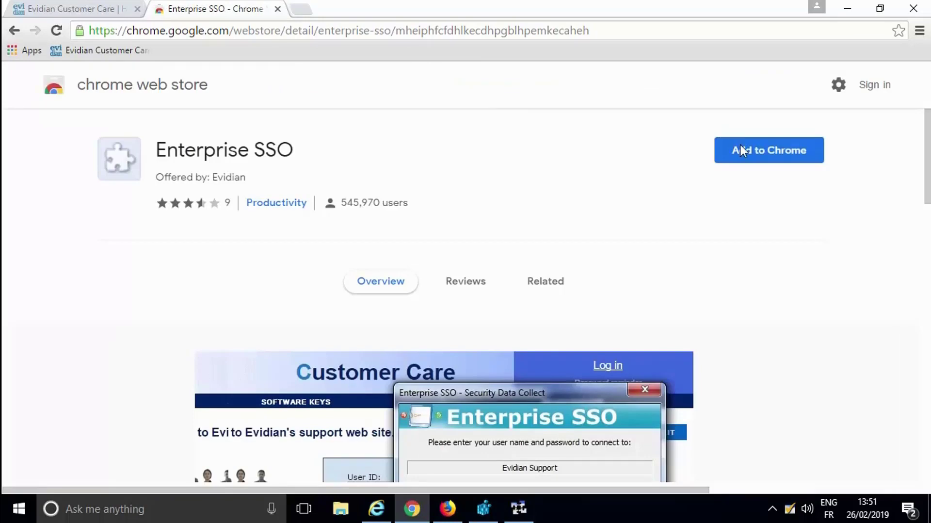
# Add the Enterprise SSO extension to Chrome and close the store tab.
pyautogui.click(755, 150)
pyautogui.click(487, 169)
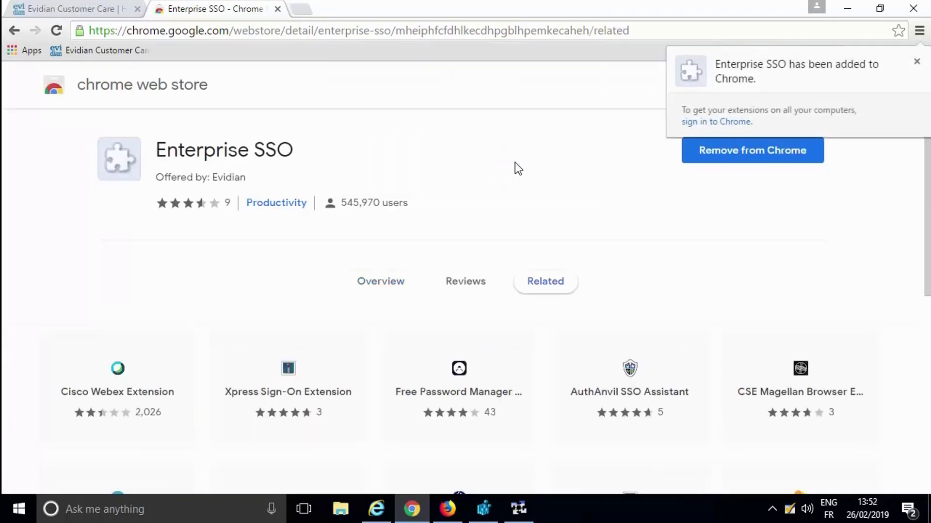
pyautogui.click(917, 61)
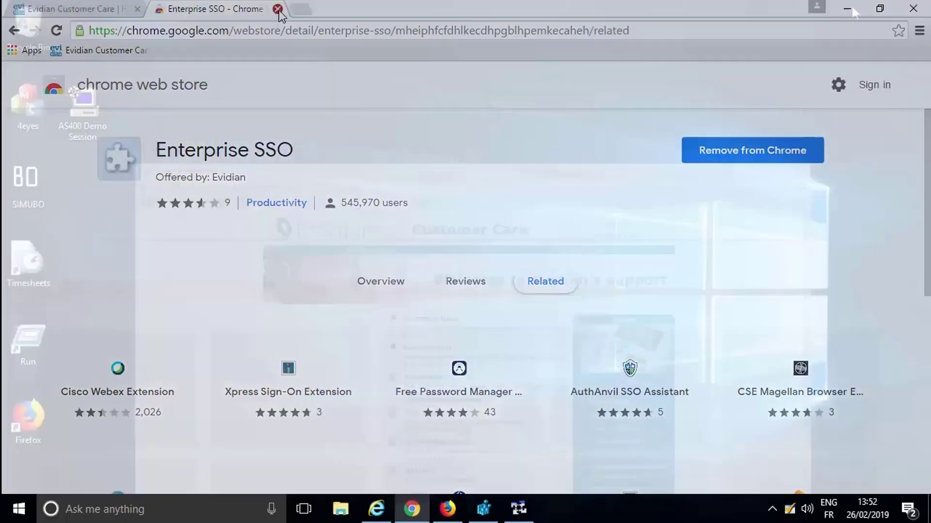
pyautogui.click(278, 9)
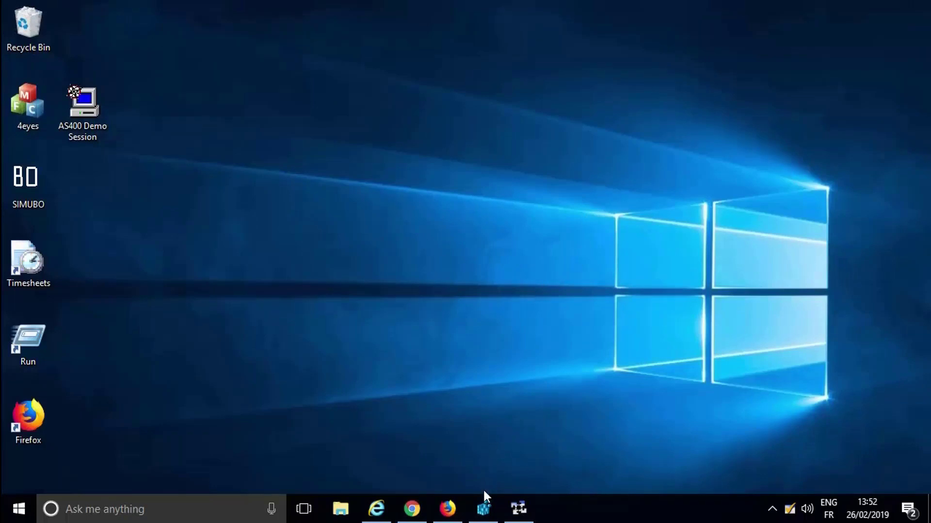
# Test the SSO login to the Evidian support site in Chrome and close the browser.
pyautogui.click(485, 505)
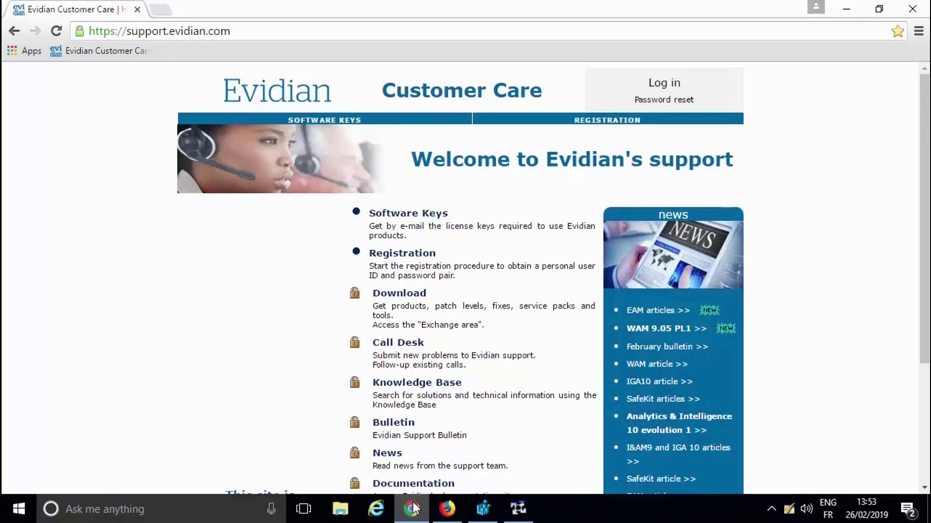
pyautogui.click(661, 87)
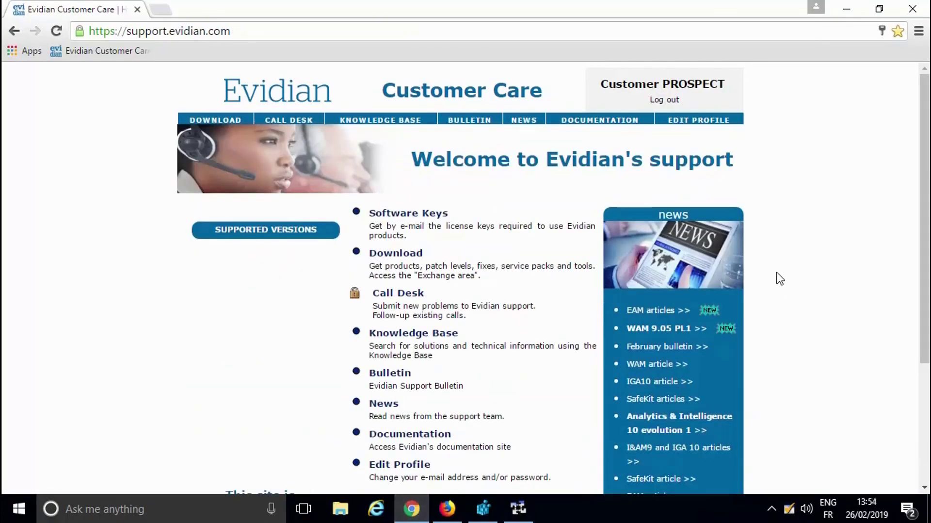
pyautogui.click(906, 17)
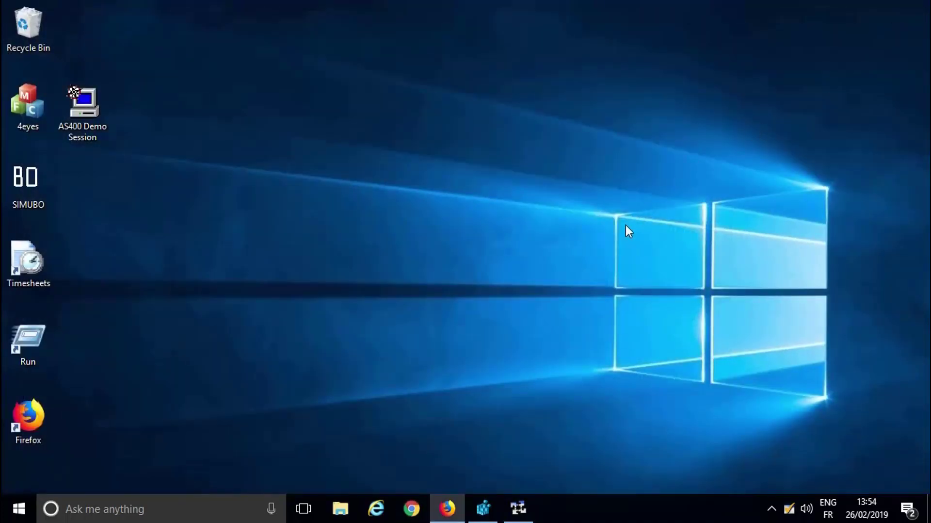
pyautogui.click(450, 500)
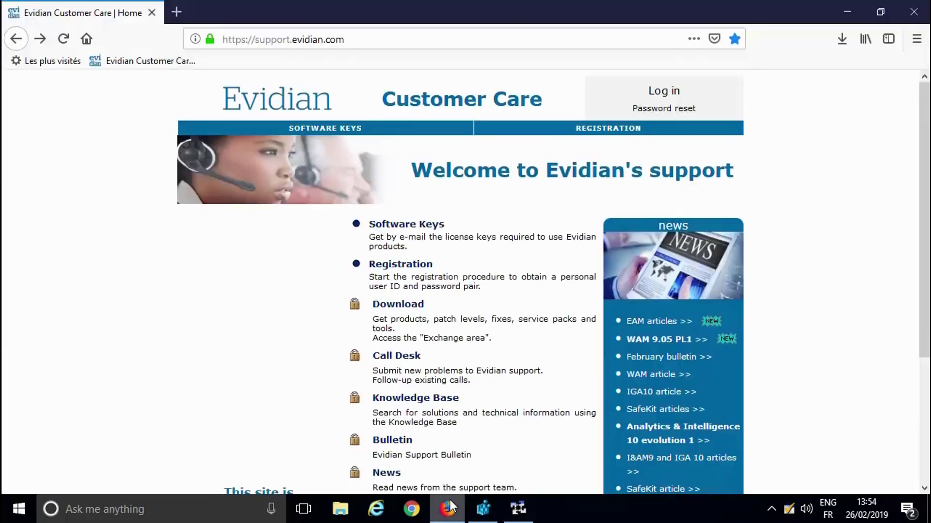
pyautogui.click(176, 11)
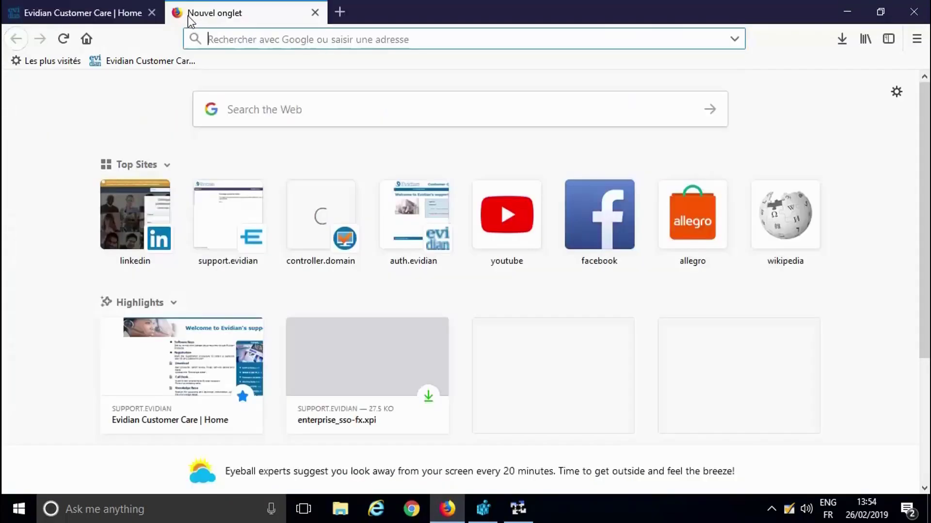
pyautogui.write('https:')
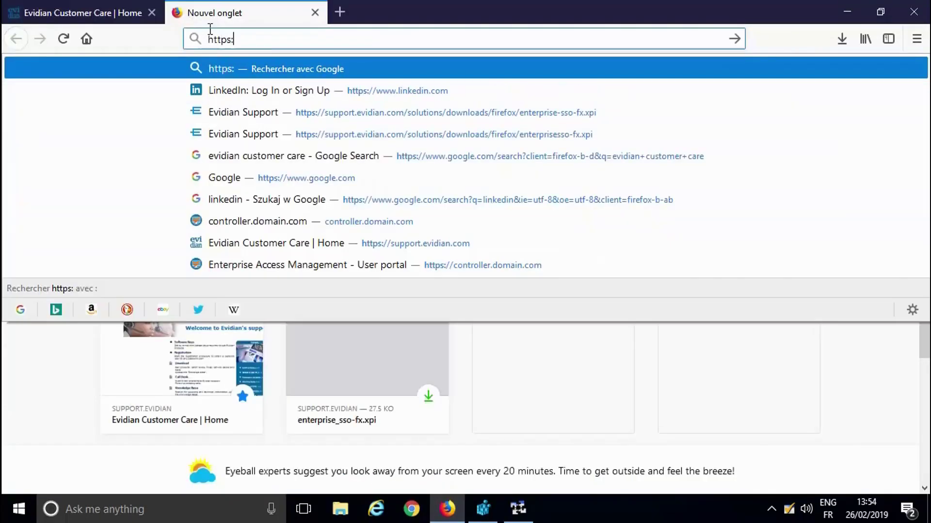
pyautogui.write('//support.evidian.com/solutions/downloads/firefox/enterprise_sso-fx.xpi')
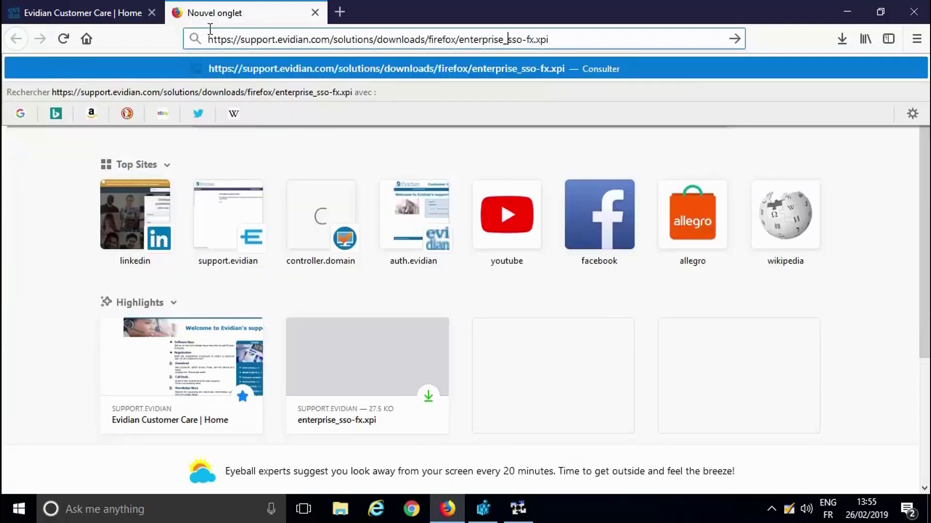
pyautogui.press('Return')
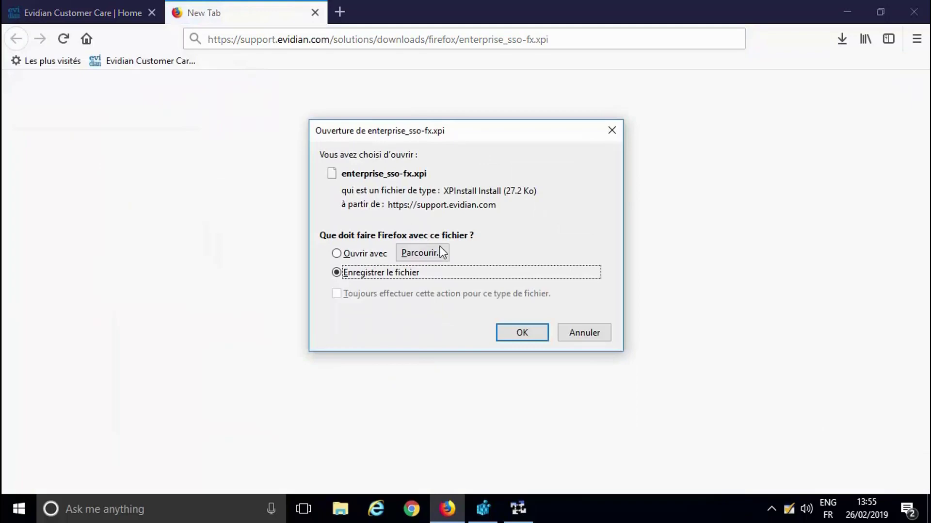
pyautogui.click(523, 340)
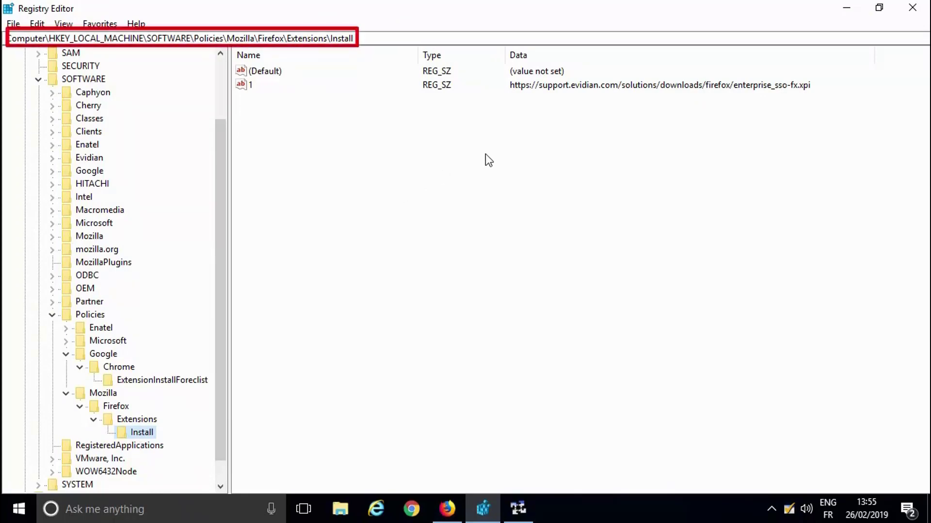
# Reopen Firefox and test the SSO login to the Evidian support site.
pyautogui.click(847, 8)
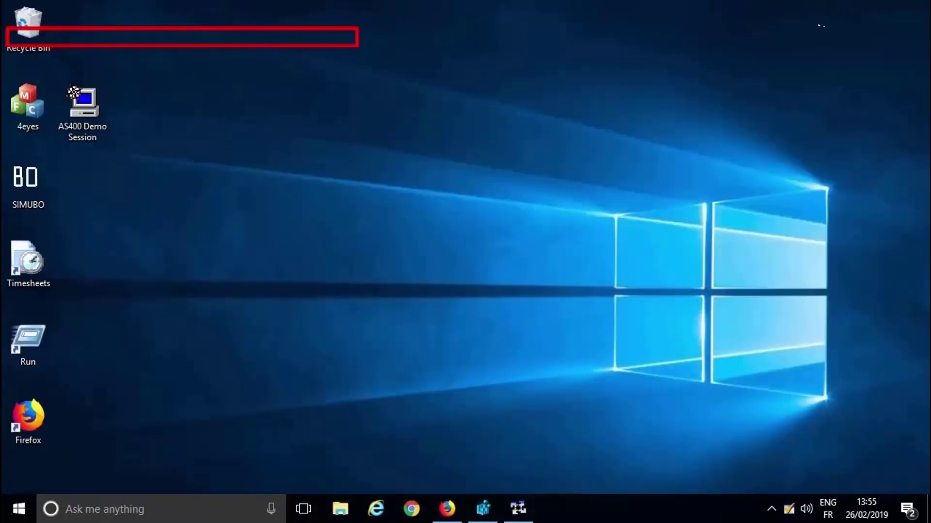
pyautogui.click(447, 508)
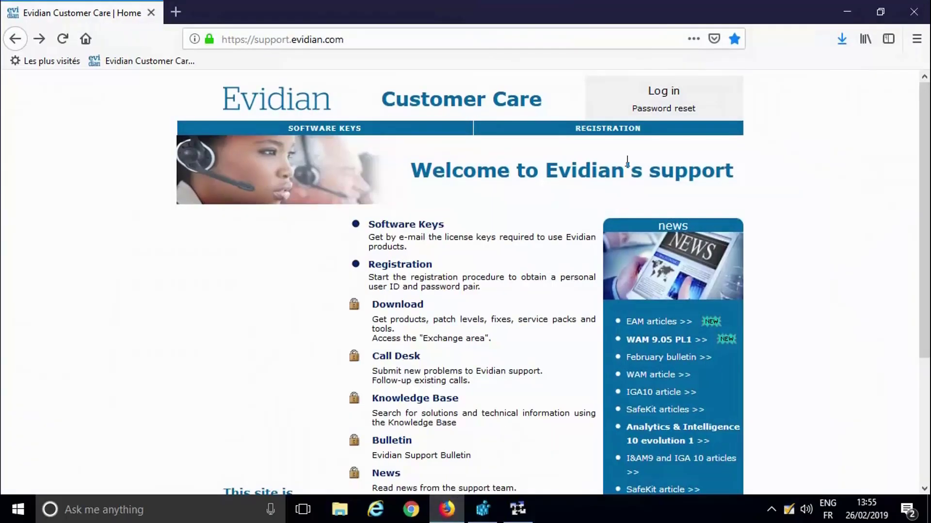
pyautogui.click(663, 91)
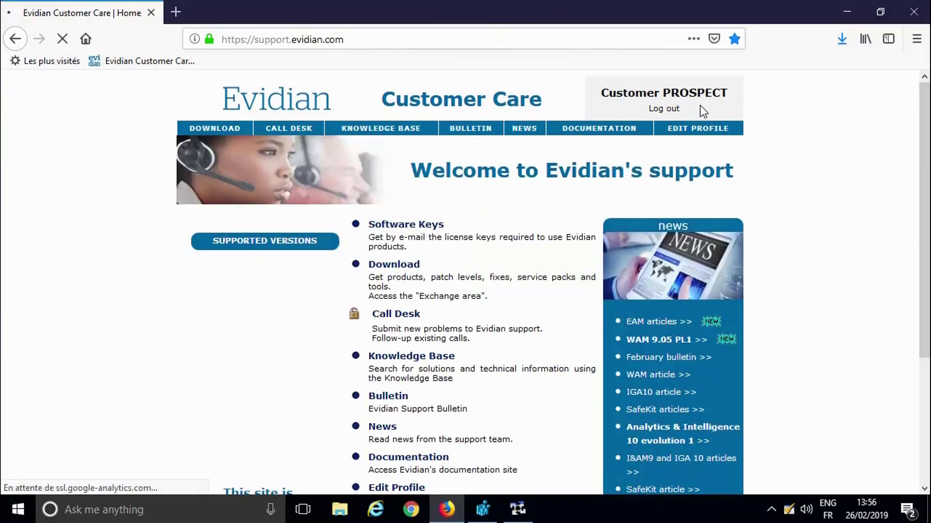